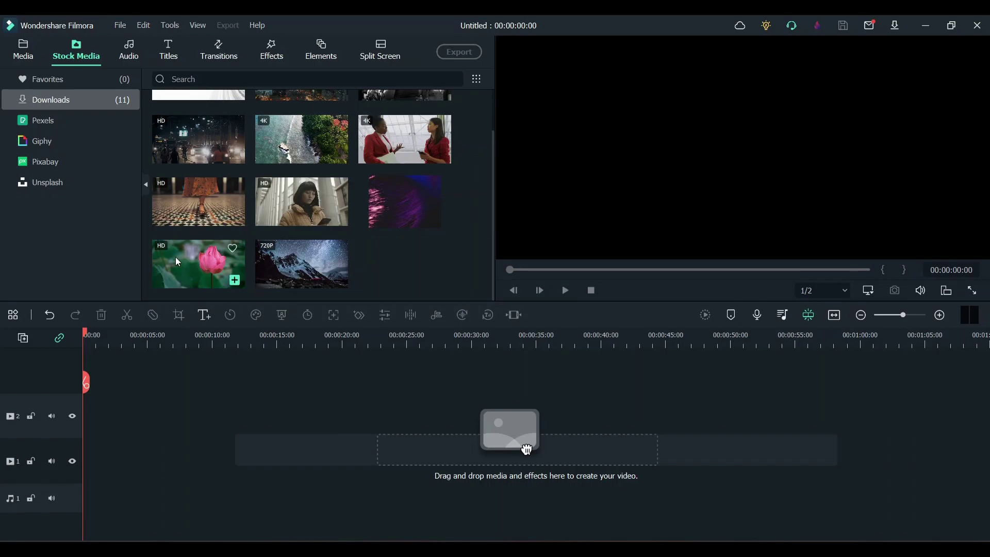
# Play the night street clip from Stock Media > Downloads in the preview window.
pyautogui.doubleClick(195, 136)
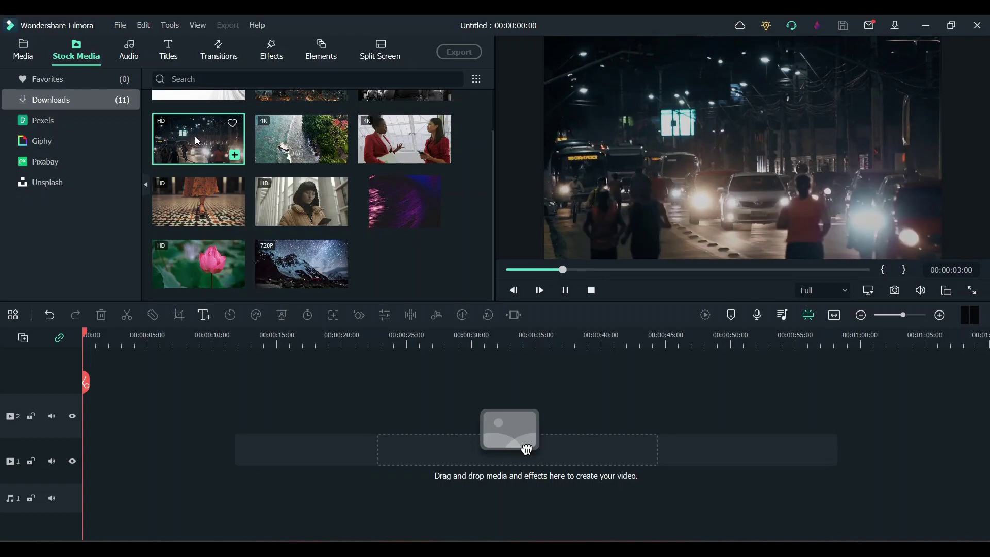
# Drop the night street stock clip onto video track 2 at 00:00.
pyautogui.moveTo(195, 136); pyautogui.dragTo(87, 407)
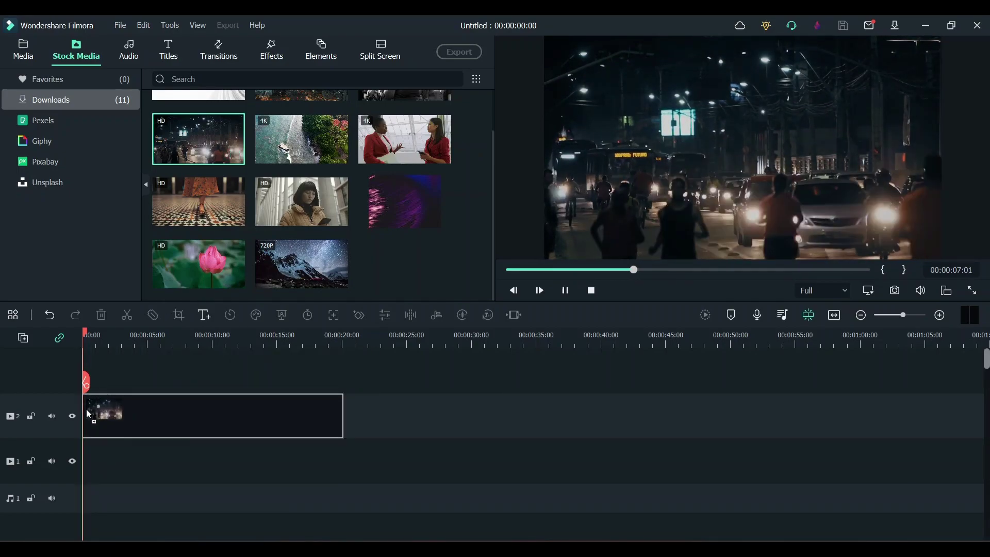
pyautogui.moveTo(86, 408); pyautogui.dragTo(85, 409)
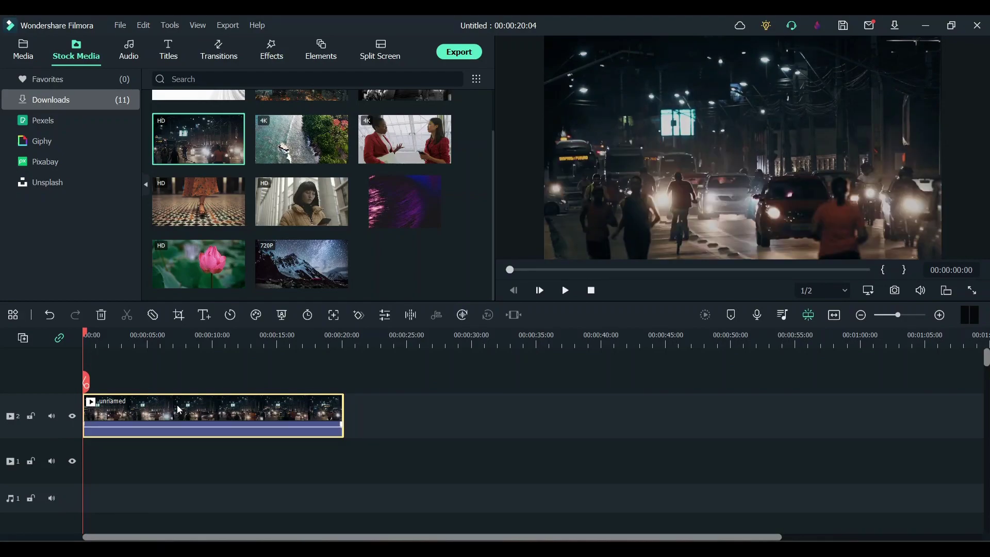
# Drag Active Camera from Effects > NewBlue FX > Elements onto the night street clip.
pyautogui.click(271, 55)
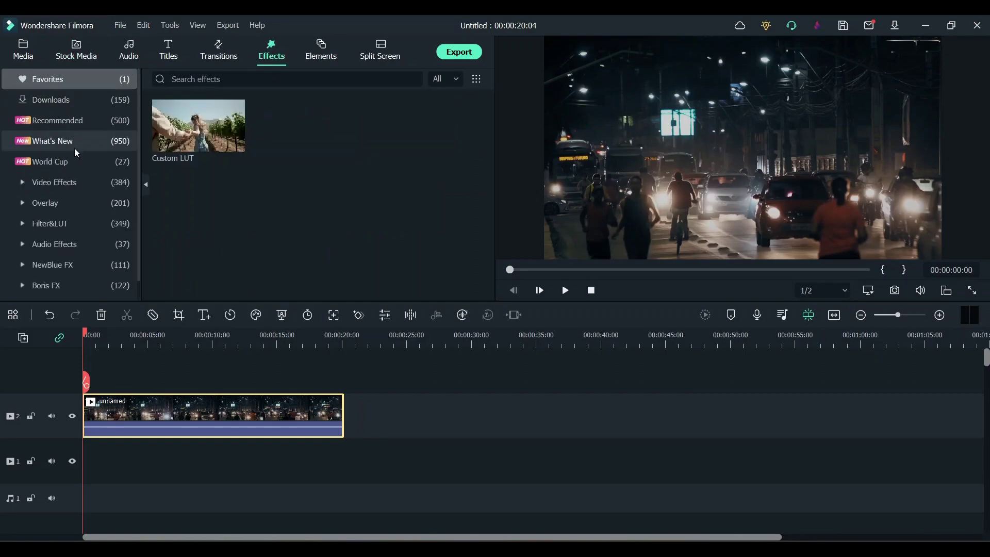
pyautogui.scroll(-1, 74, 171)
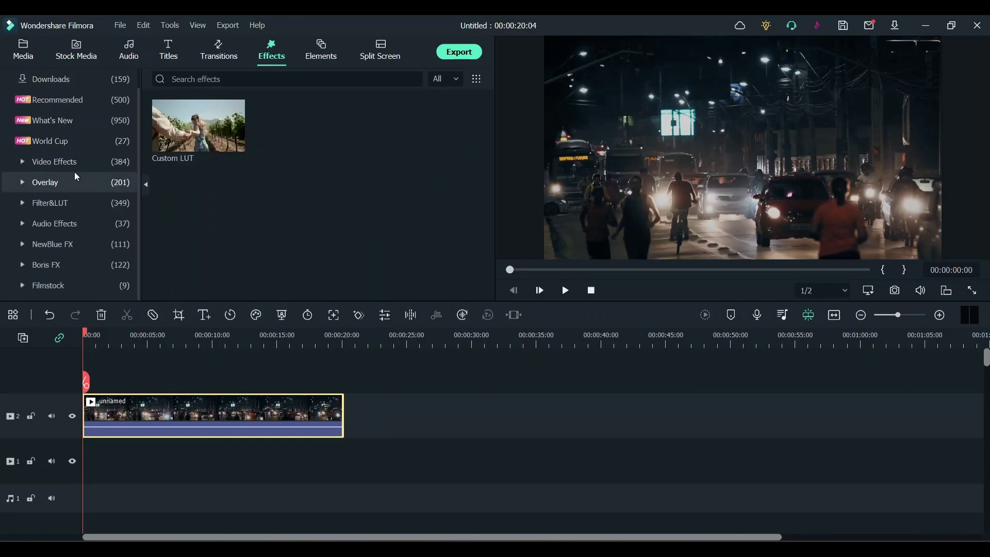
pyautogui.click(71, 247)
pyautogui.scroll(-1, 97, 216)
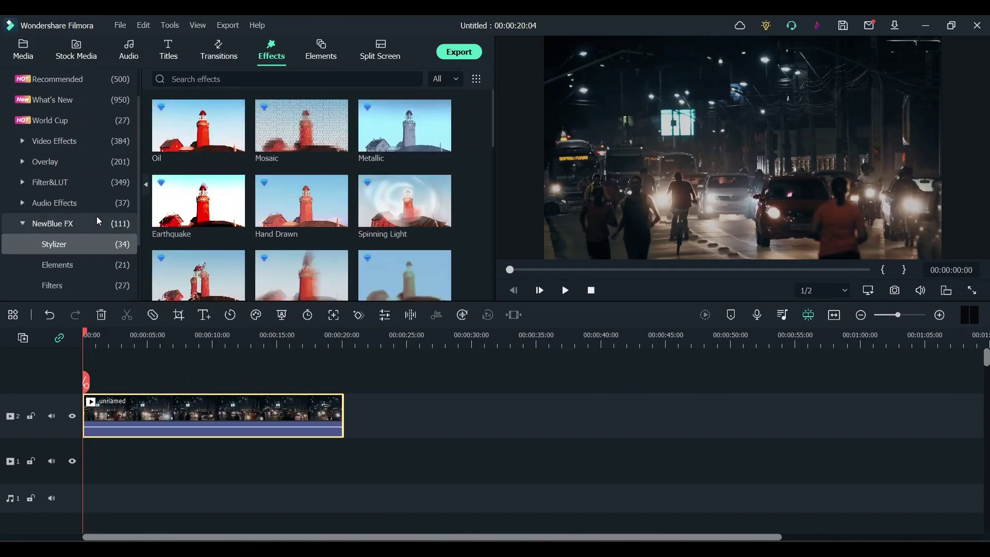
pyautogui.click(78, 267)
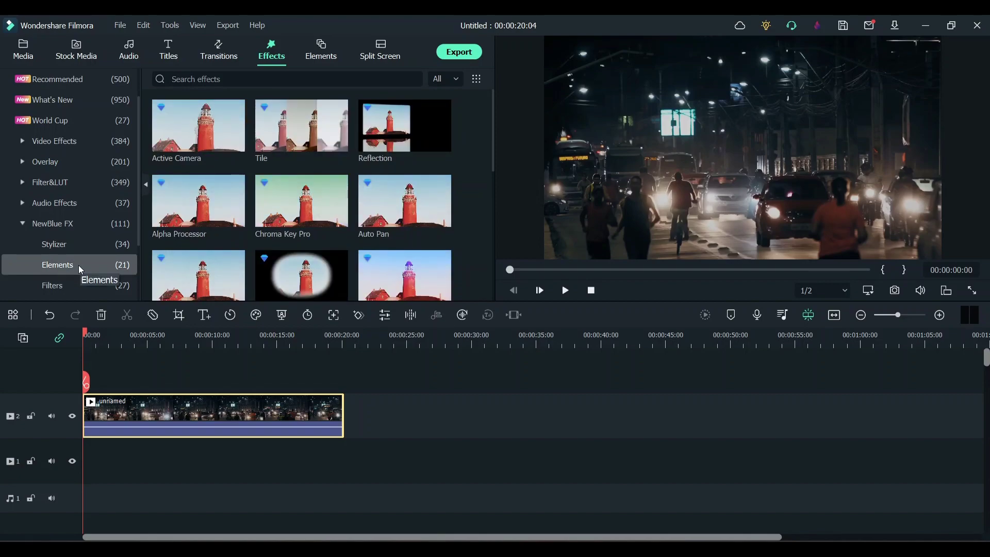
pyautogui.moveTo(198, 125)
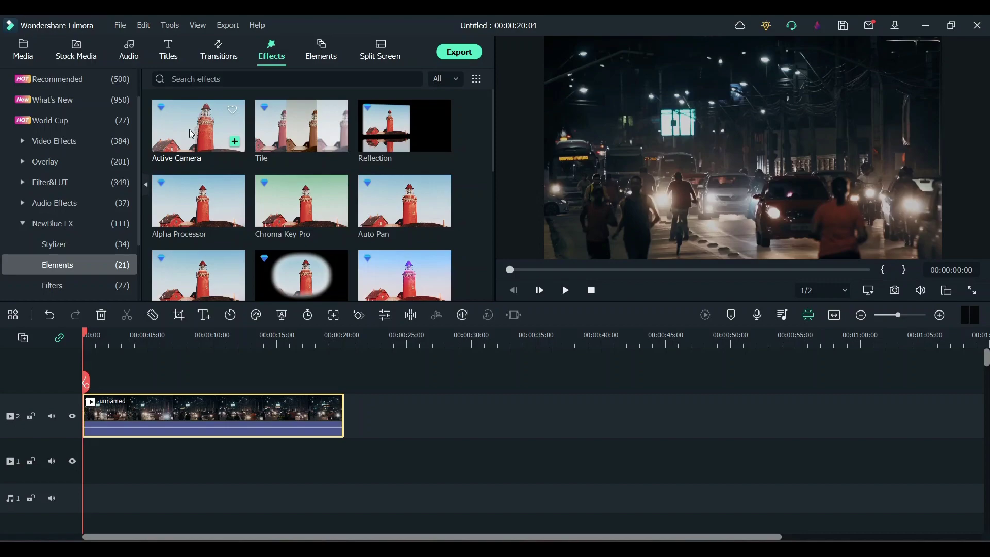
pyautogui.moveTo(191, 134); pyautogui.dragTo(112, 415)
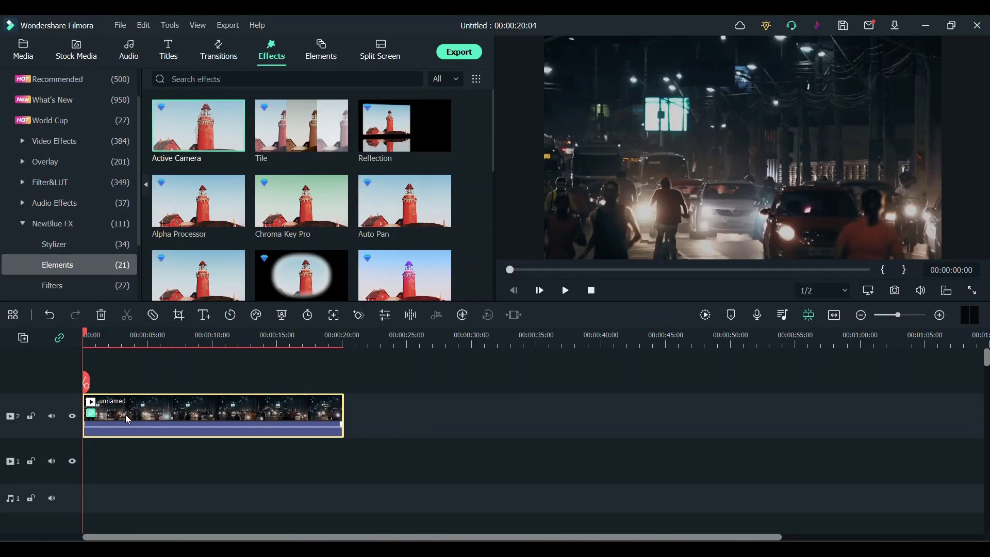
# Switch the clip's Active Camera preset from Dirt Road to Hand Held.
pyautogui.doubleClick(125, 415)
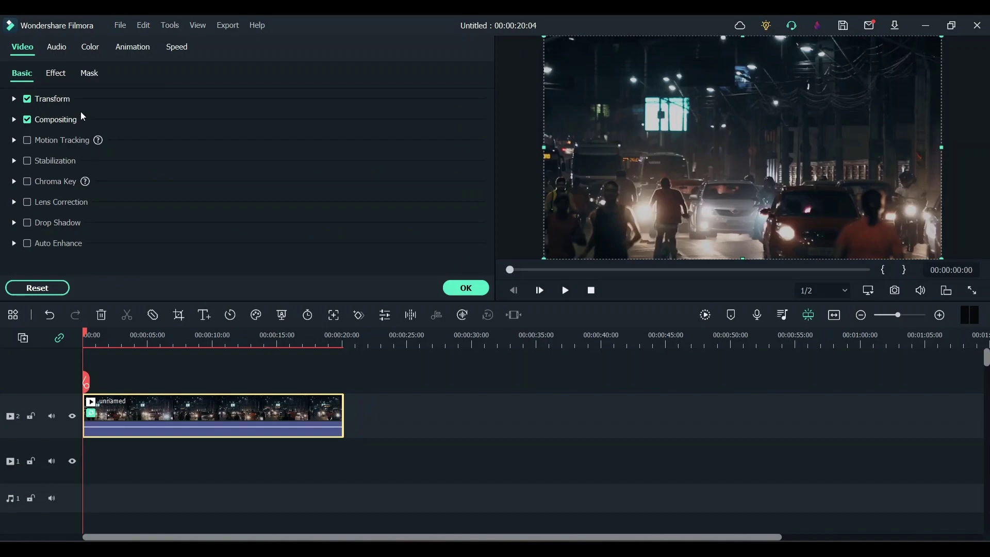
pyautogui.click(55, 73)
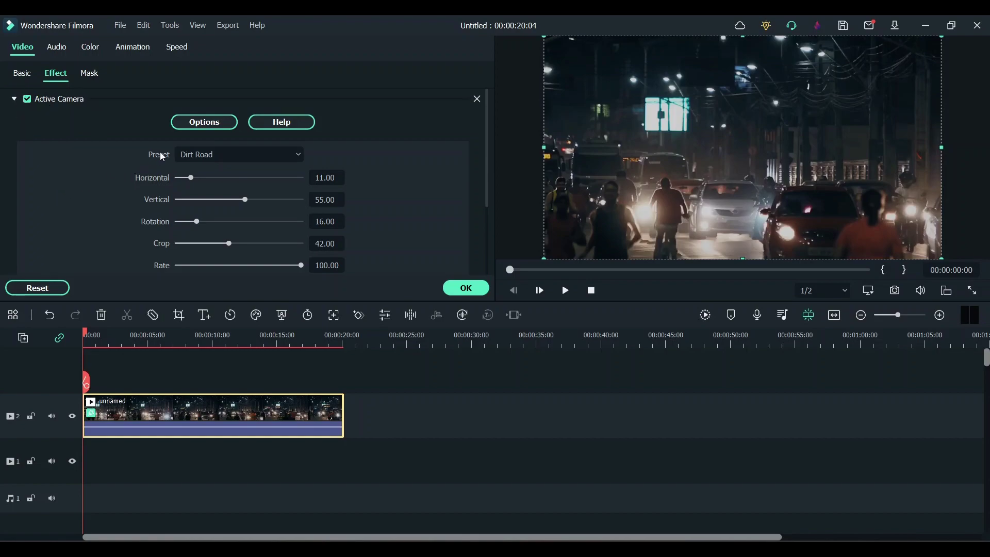
pyautogui.click(297, 156)
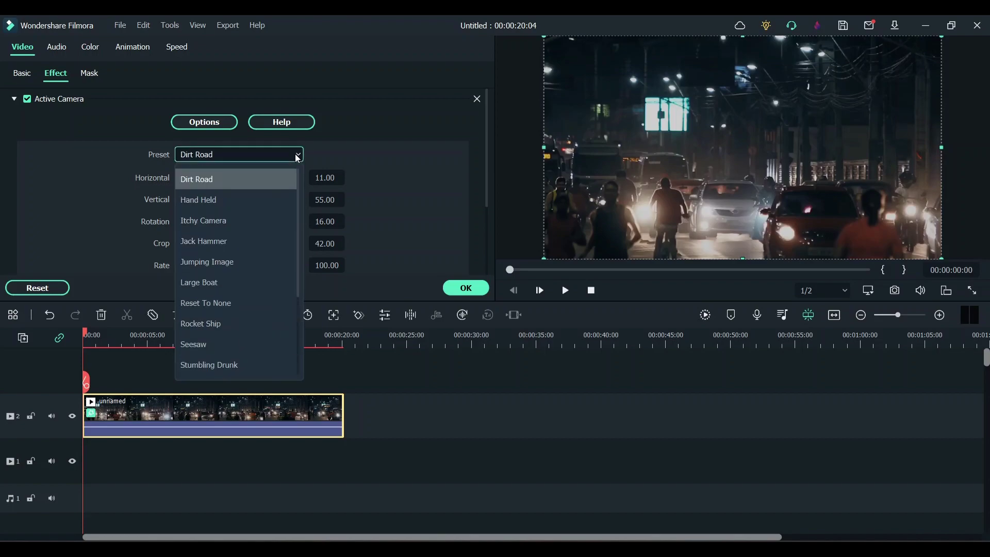
pyautogui.click(244, 208)
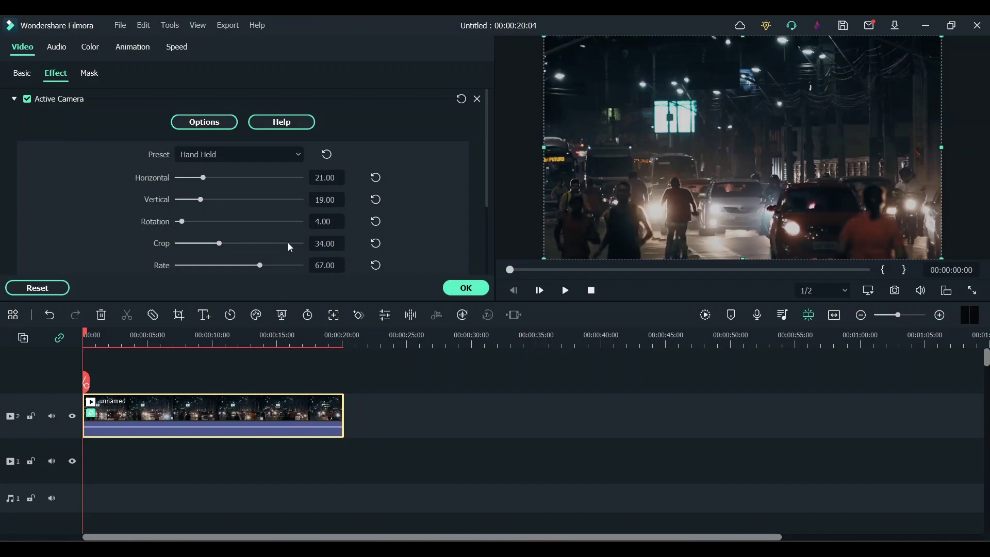
# Lower the Active Camera Crop to 11.98 and the Jitter to 49.48.
pyautogui.scroll(-3, 289, 243)
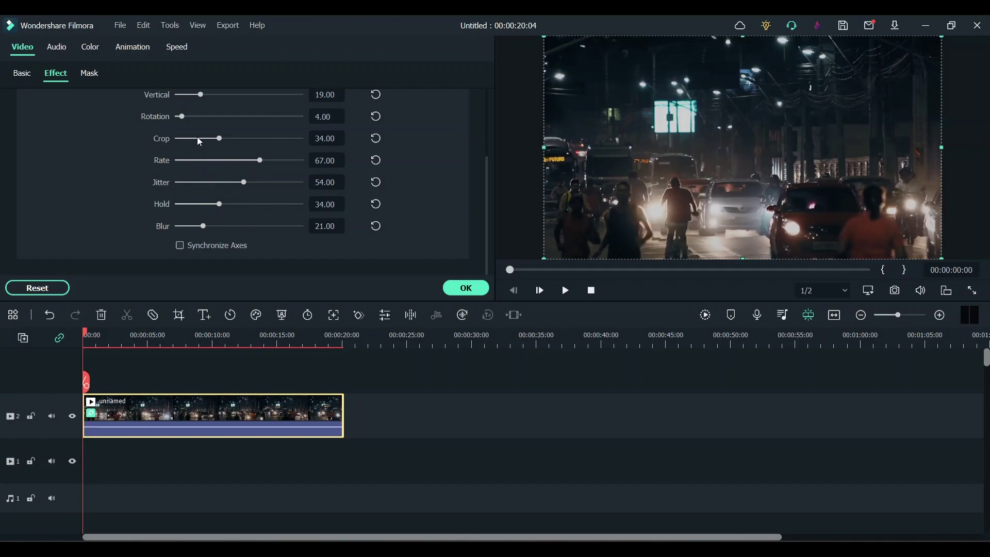
pyautogui.moveTo(199, 139); pyautogui.dragTo(194, 140)
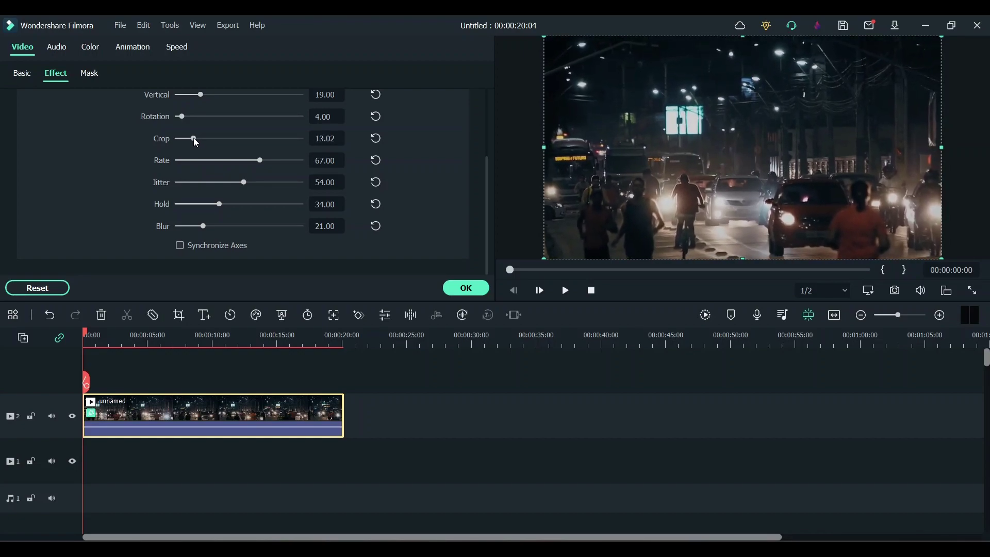
pyautogui.moveTo(193, 140); pyautogui.dragTo(195, 141)
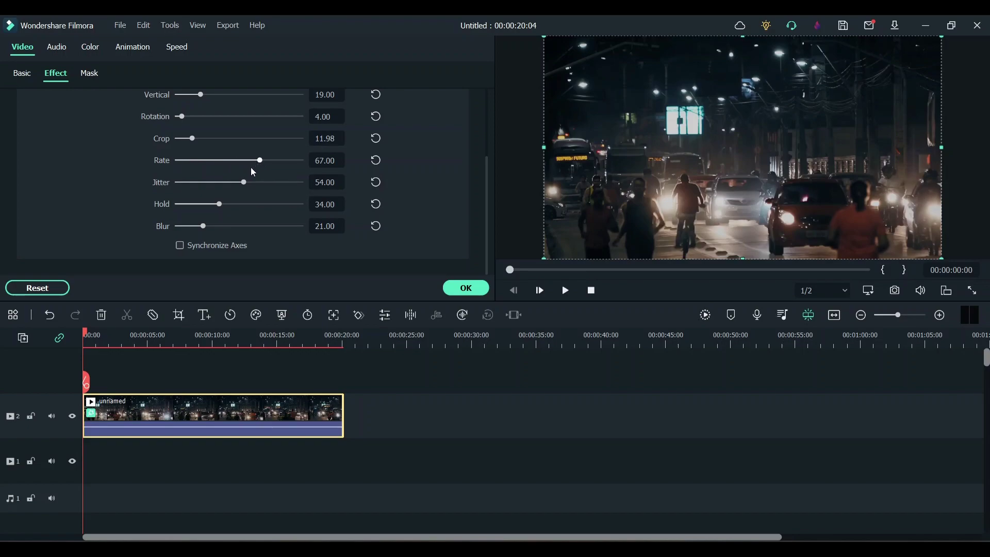
pyautogui.moveTo(240, 186); pyautogui.dragTo(238, 187)
# Preview the handheld shake, then drop Jitter to 28.65 and replay the clip.
pyautogui.click(565, 292)
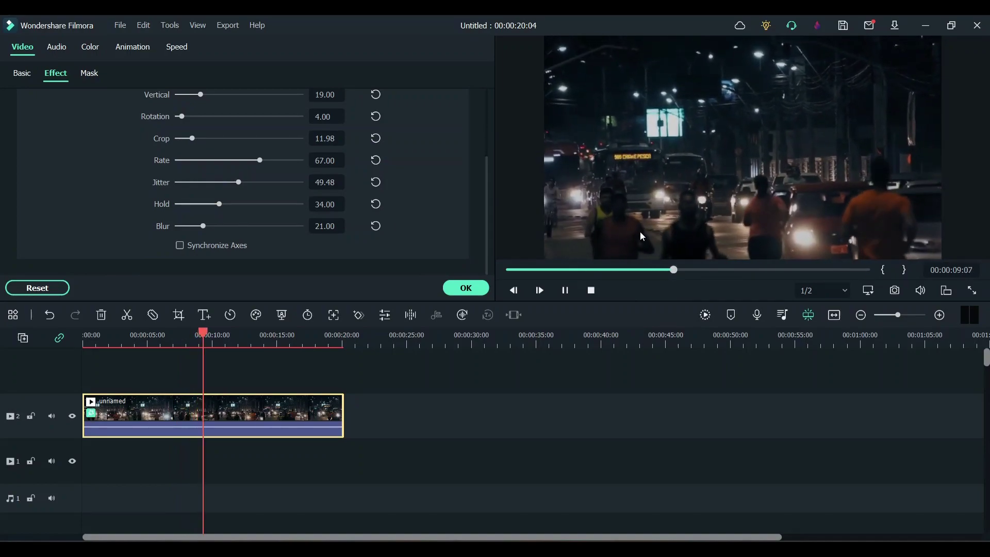
pyautogui.click(565, 290)
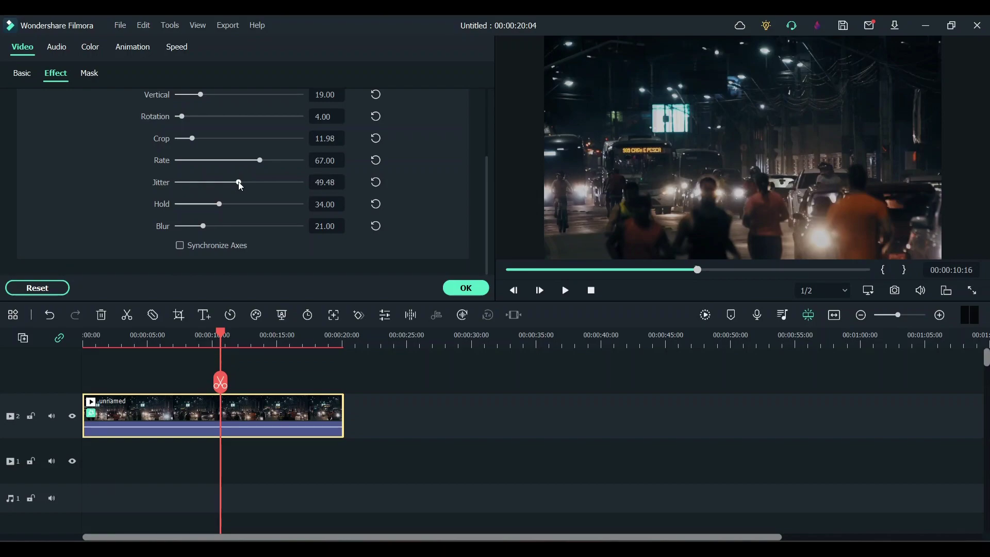
pyautogui.moveTo(239, 186); pyautogui.dragTo(215, 187)
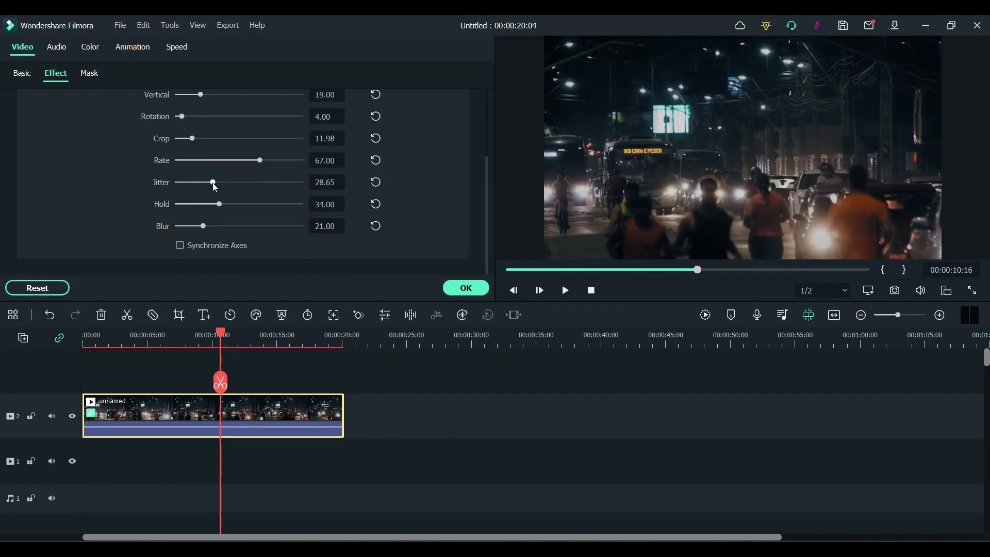
pyautogui.click(565, 291)
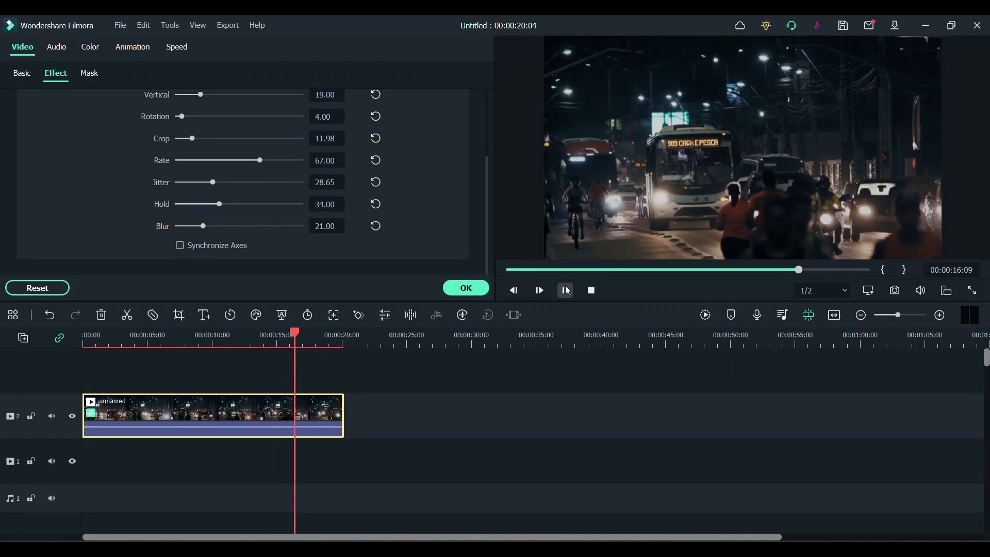
# Browse the Active Camera presets without choosing one, then confirm the current settings with OK.
pyautogui.click(565, 290)
pyautogui.scroll(3, 441, 213)
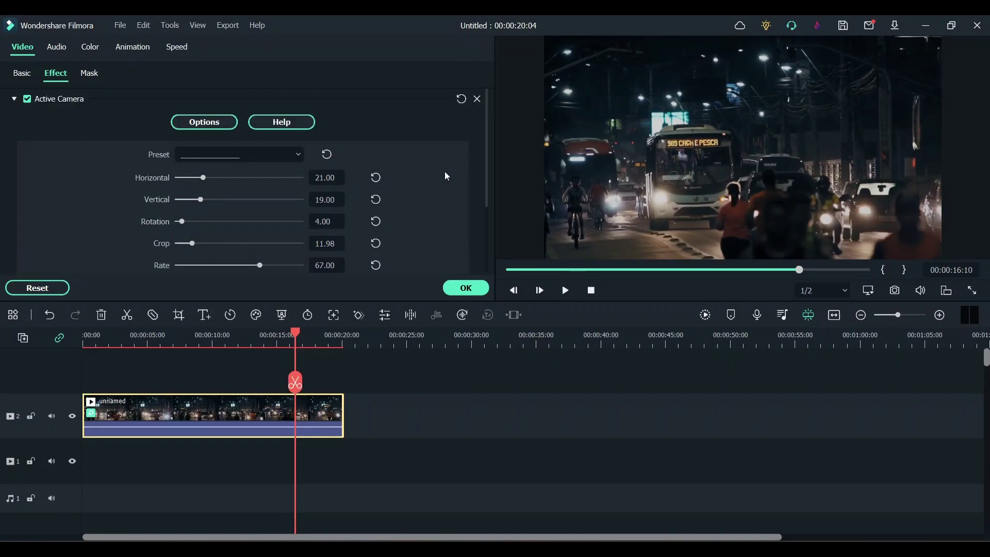
pyautogui.click(296, 155)
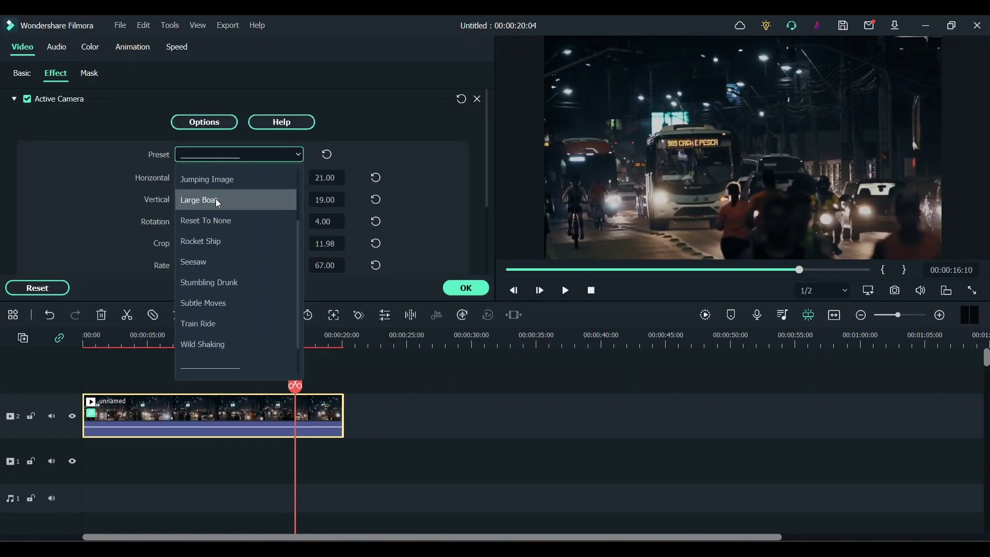
pyautogui.scroll(2, 240, 217)
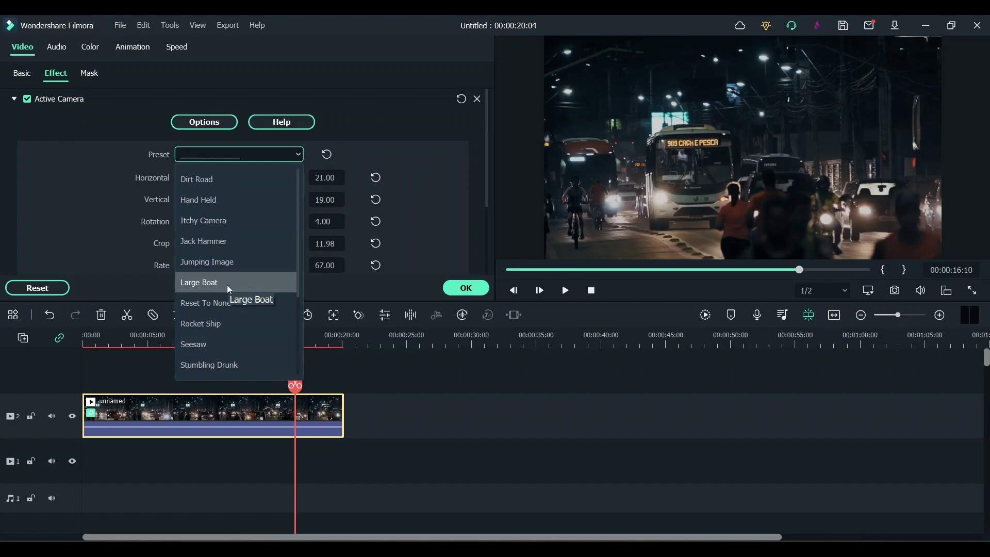
pyautogui.scroll(-2, 227, 284)
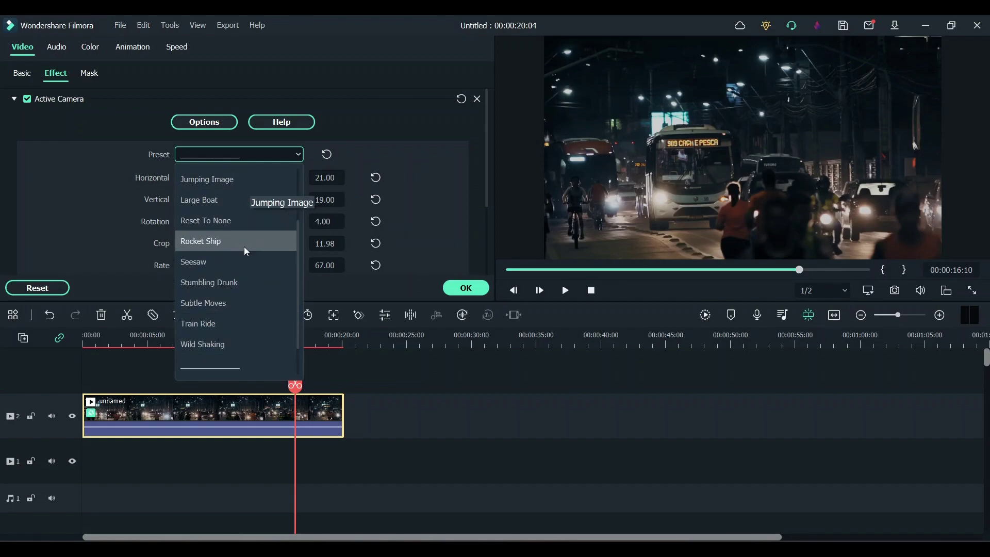
pyautogui.scroll(2, 245, 302)
pyautogui.scroll(-3, 245, 302)
pyautogui.scroll(3, 245, 302)
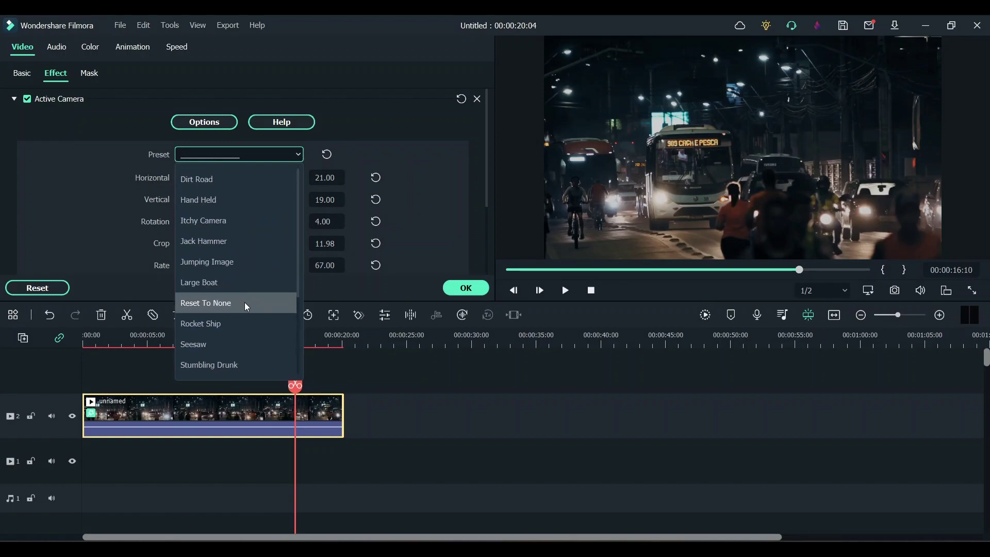
pyautogui.scroll(-3, 244, 302)
pyautogui.scroll(3, 244, 302)
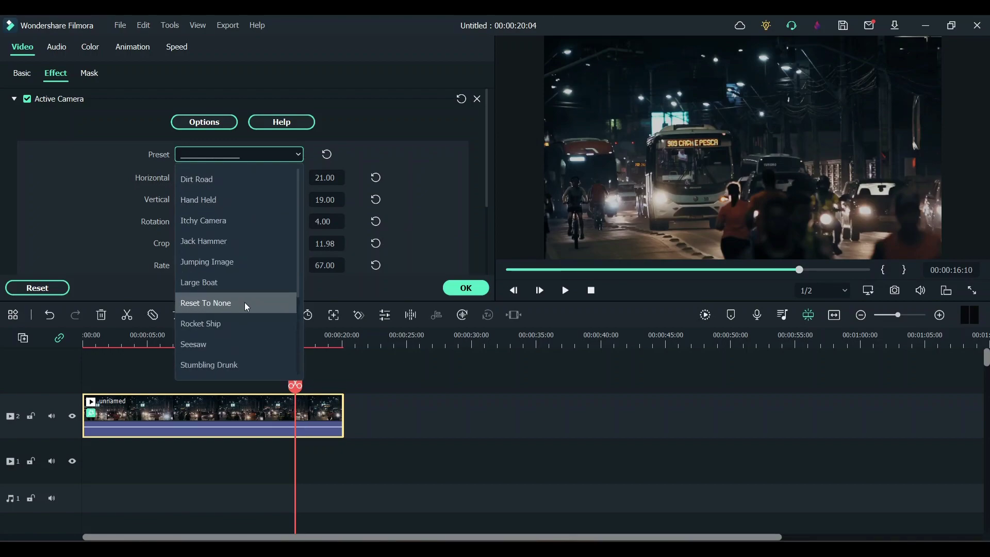
pyautogui.click(421, 221)
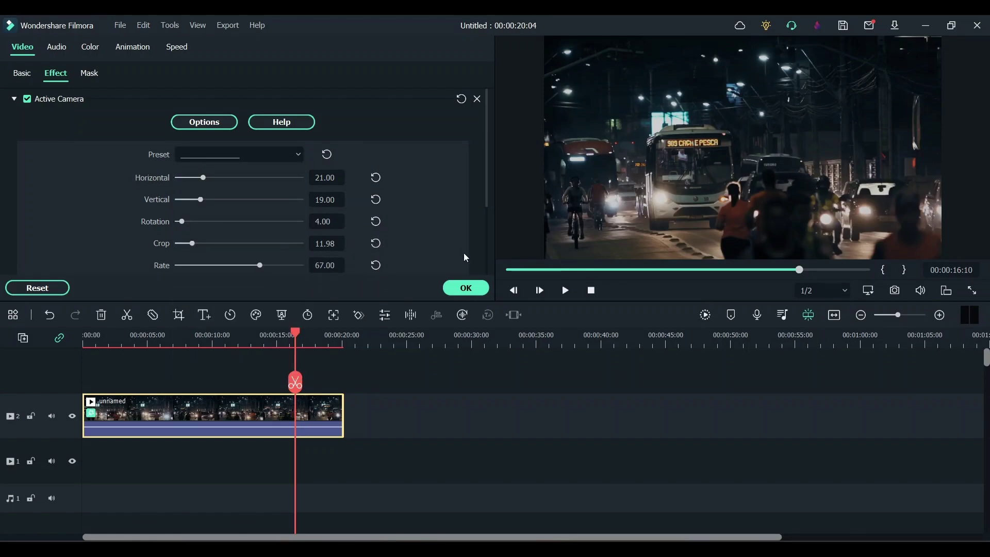
pyautogui.click(465, 288)
pyautogui.click(95, 343)
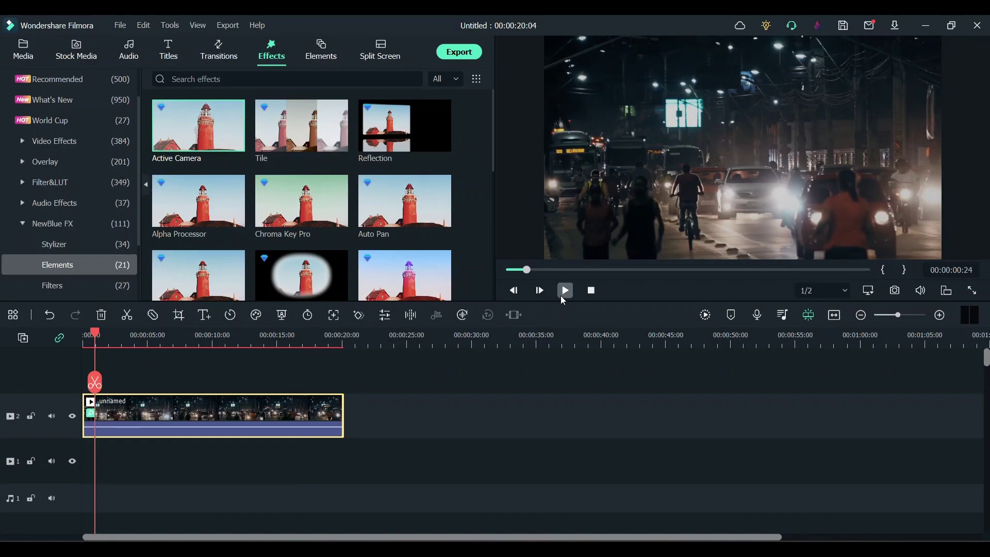
pyautogui.click(562, 294)
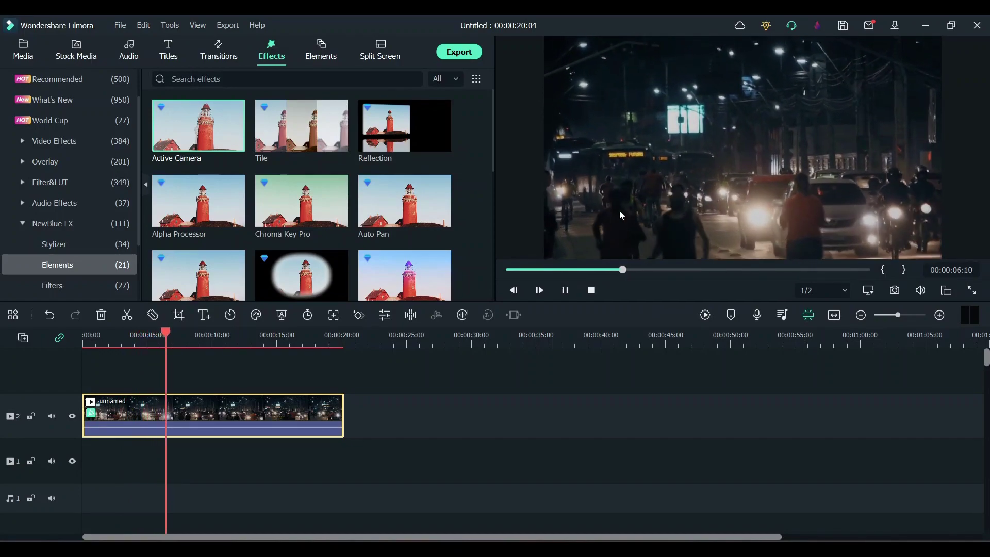
pyautogui.click(565, 290)
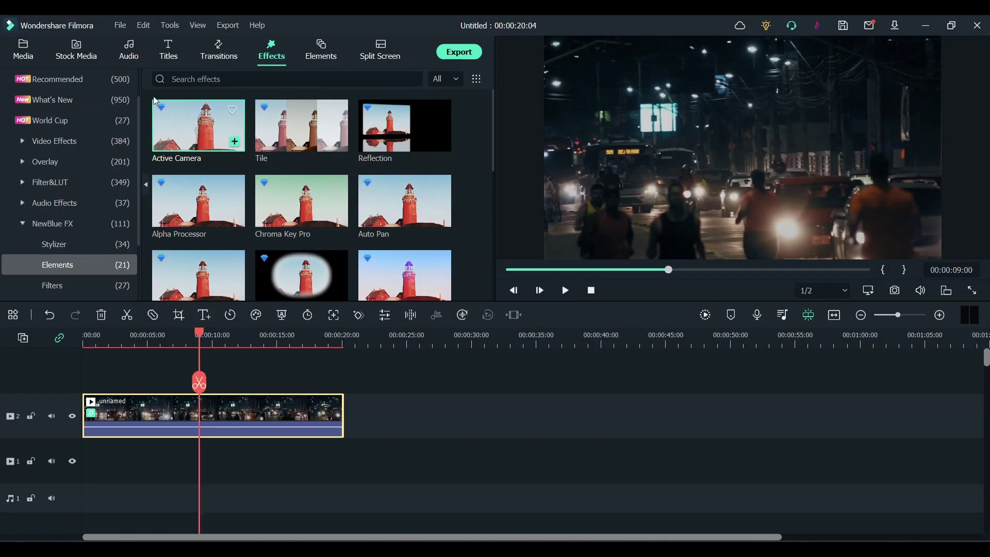
# Add an unaffected night street HD copy after the first clip and play both to compare.
pyautogui.click(75, 57)
pyautogui.moveTo(206, 153)
pyautogui.mouseDown()
pyautogui.moveTo(307, 238)
pyautogui.moveTo(350, 428)
pyautogui.mouseUp()
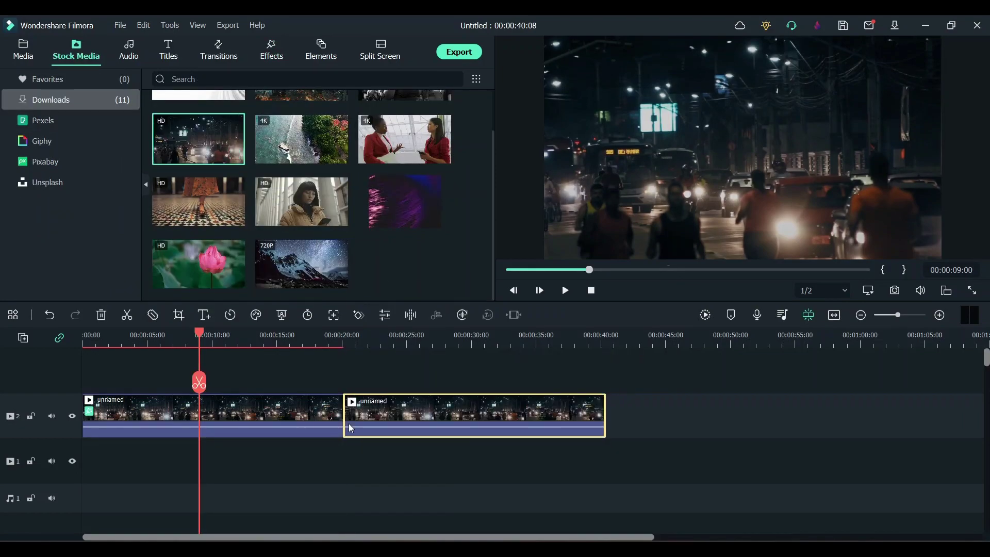
pyautogui.click(361, 346)
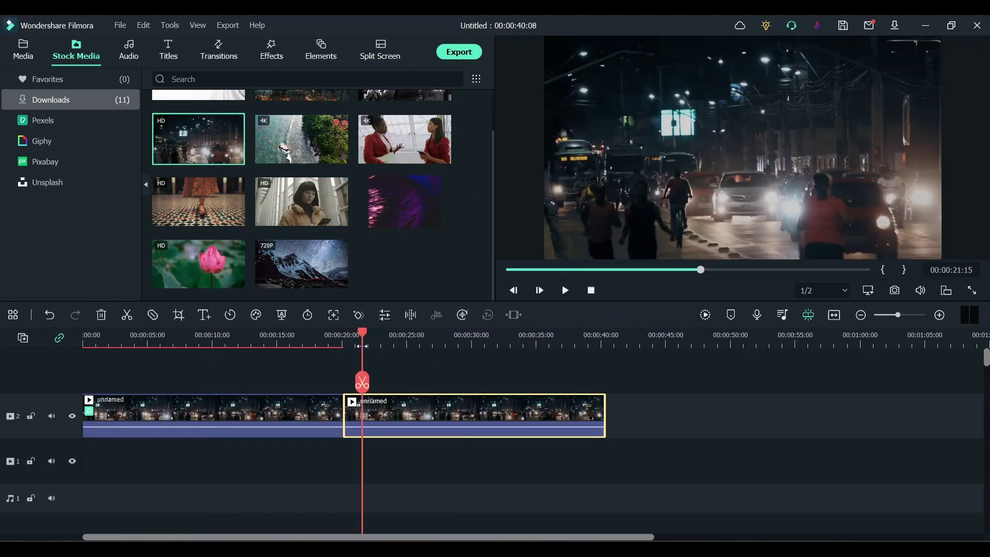
pyautogui.press('space')
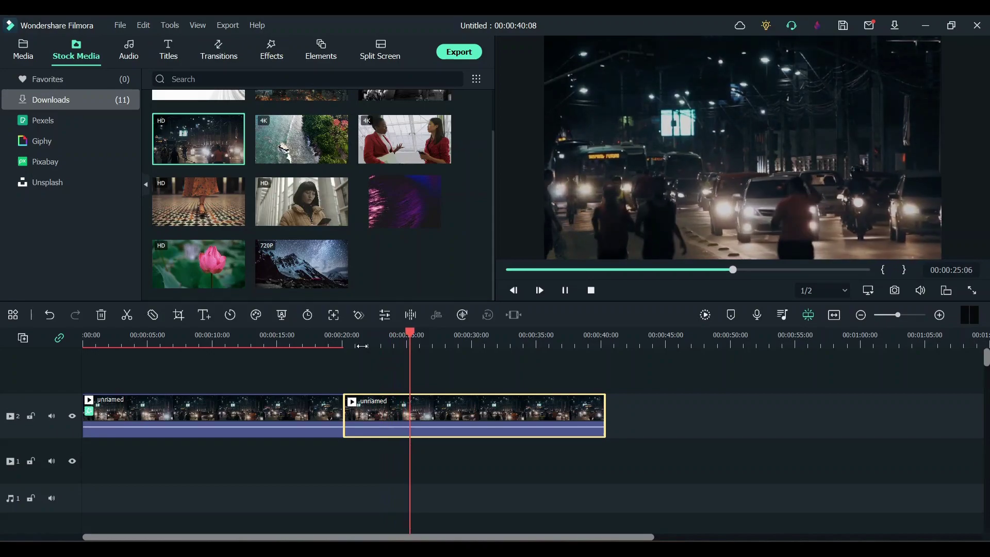
pyautogui.click(565, 290)
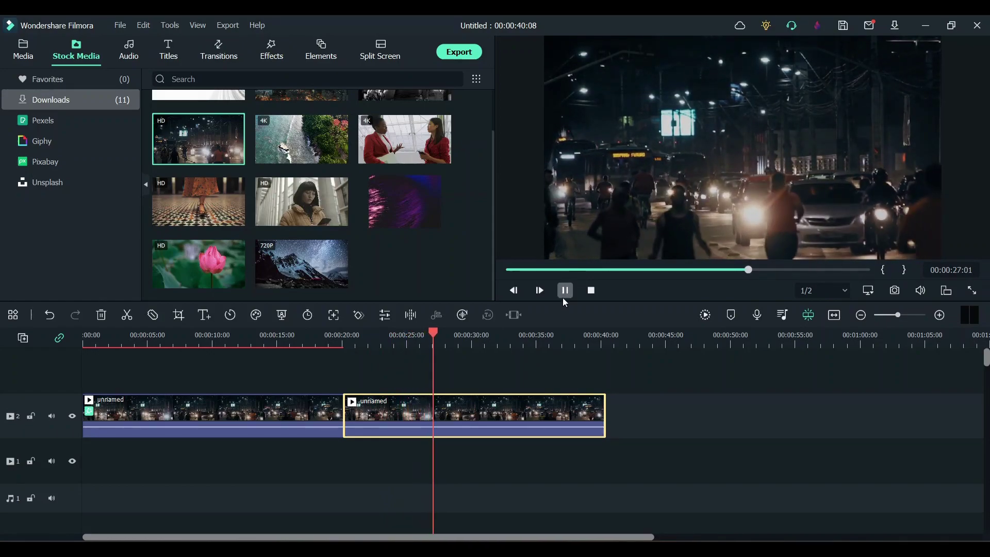
pyautogui.click(152, 340)
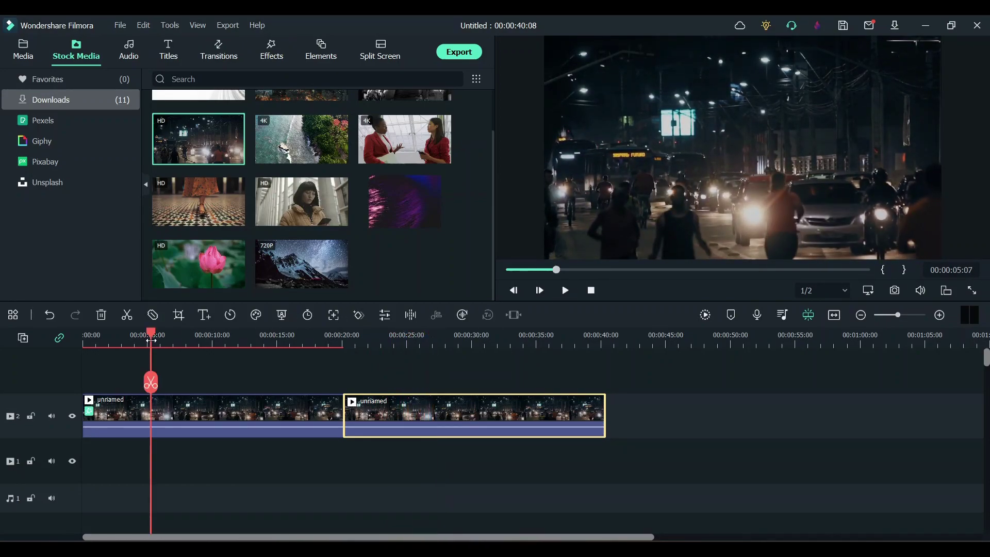
pyautogui.click(565, 291)
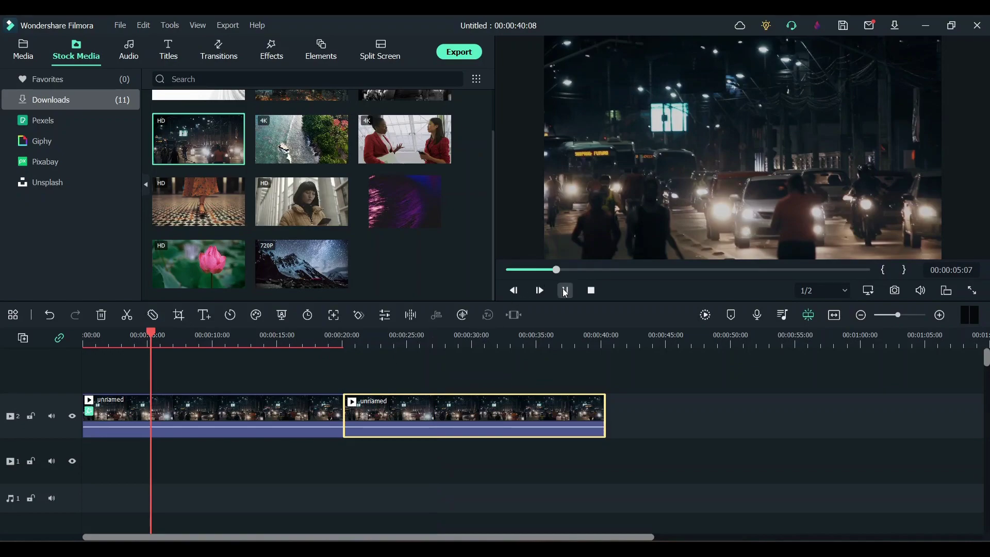